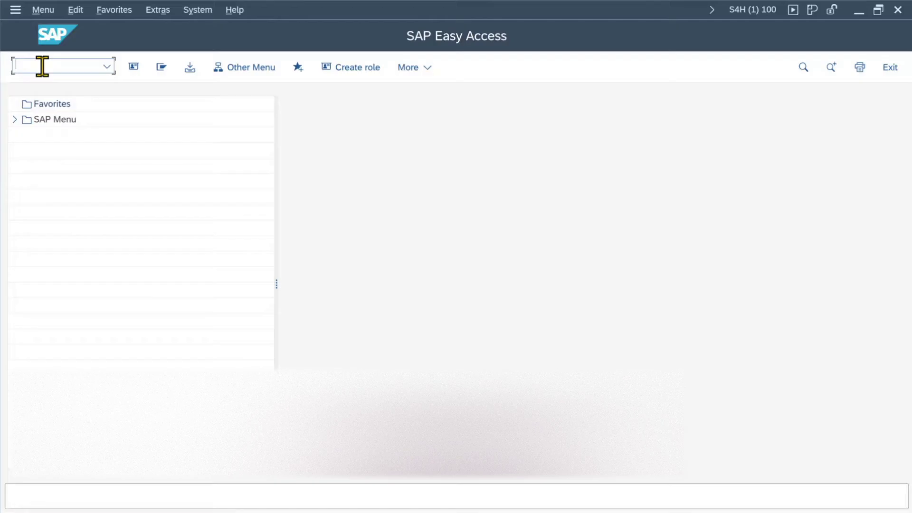
- Start transaction BP (Maintain Business Partner) with the bp command
text(bp)
key(Return)
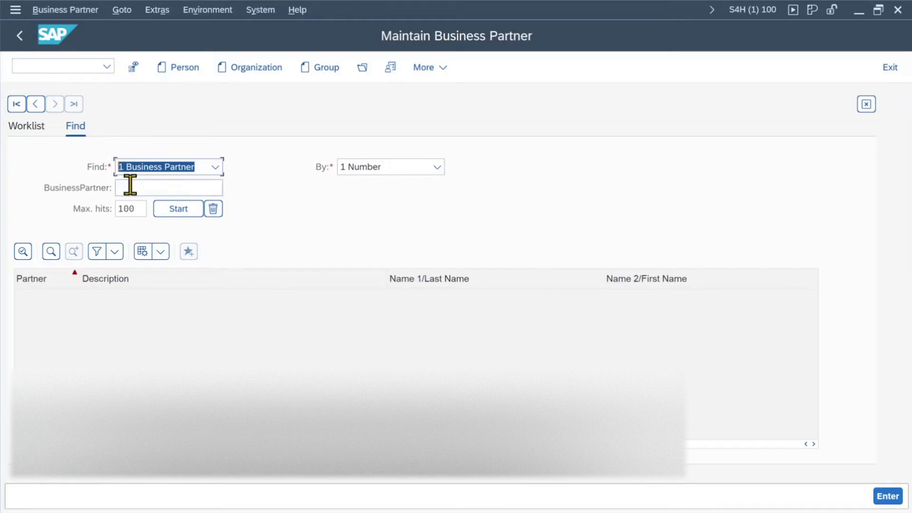
- Search partners by number, select EWM17-CU01 from the first 100 results, and add it to My Objects
click(189, 212)
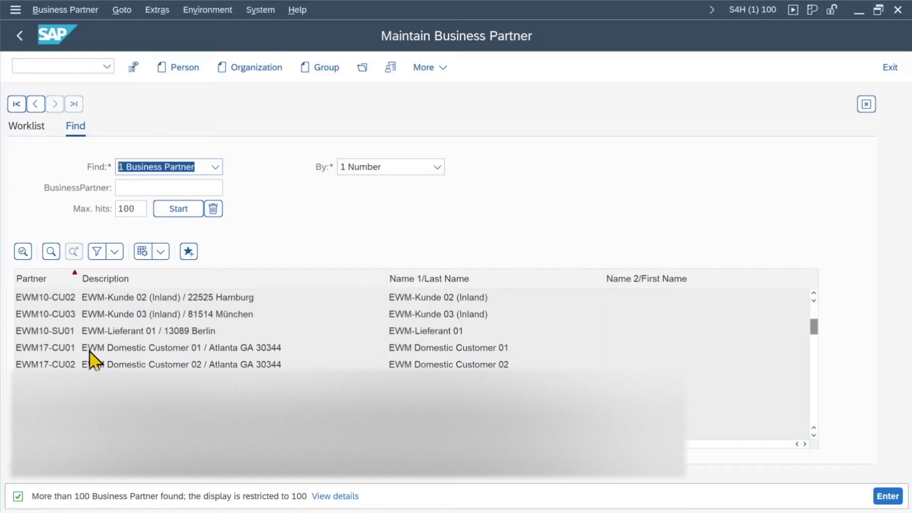
click(67, 349)
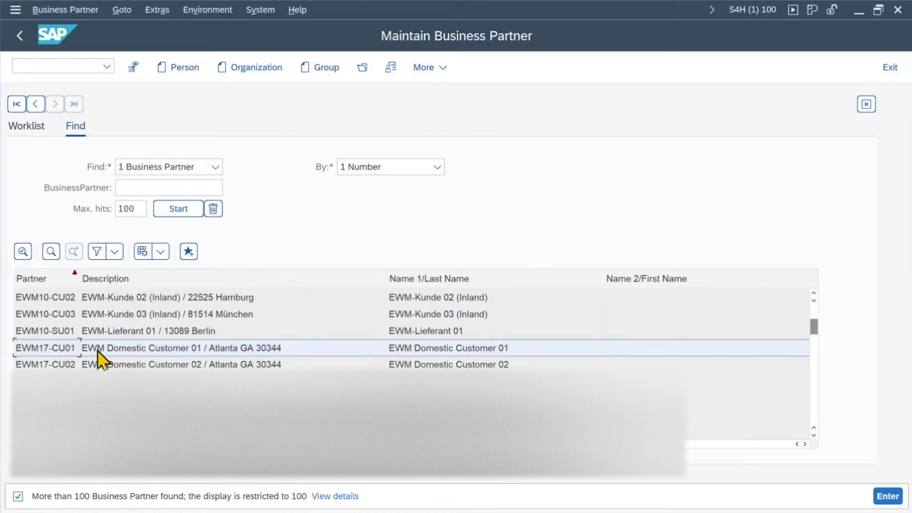
click(188, 253)
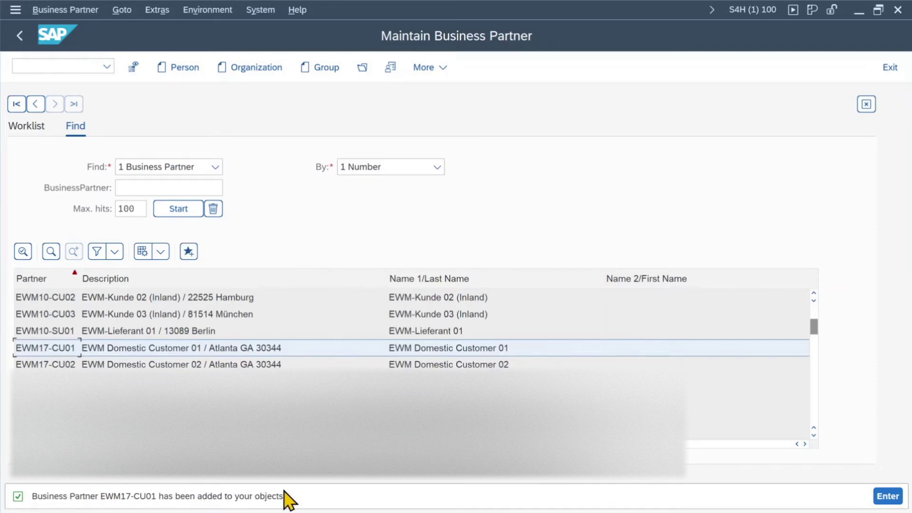
- Remove EWM17-CU01 from the My Objects worklist, leaving it empty
click(38, 129)
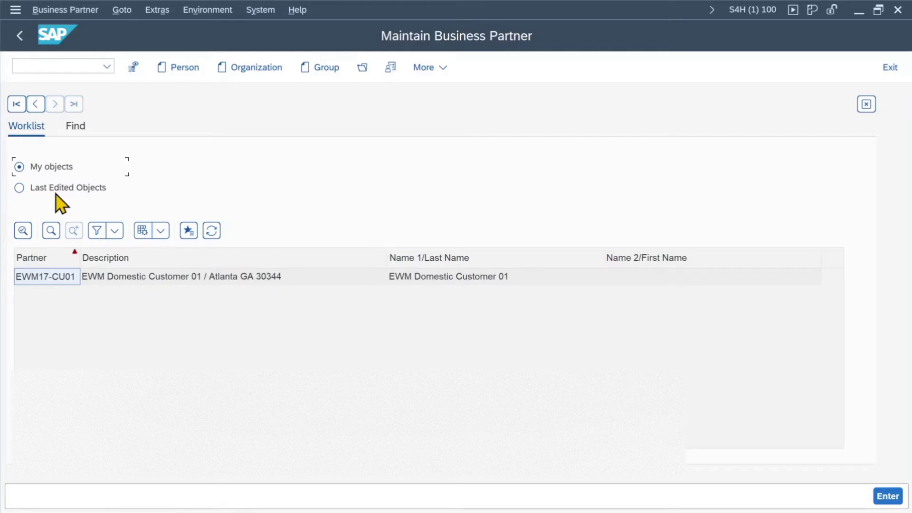
click(67, 277)
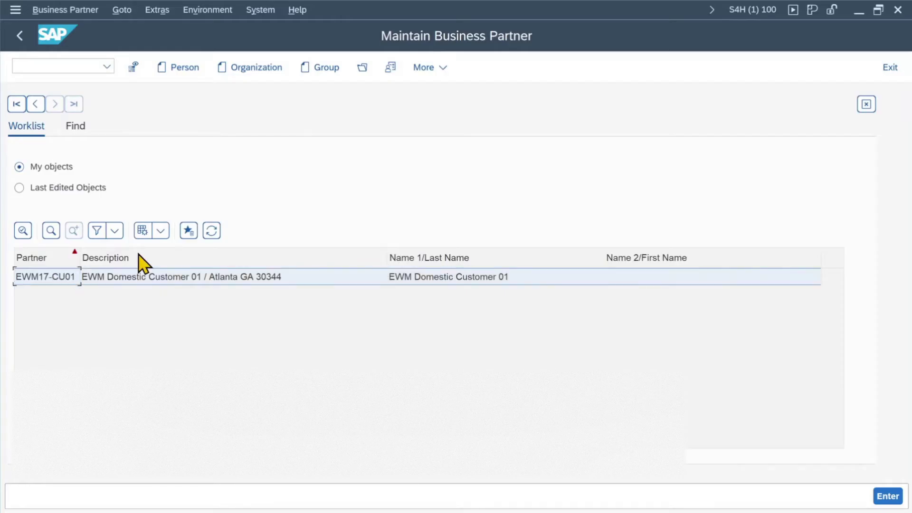
click(188, 231)
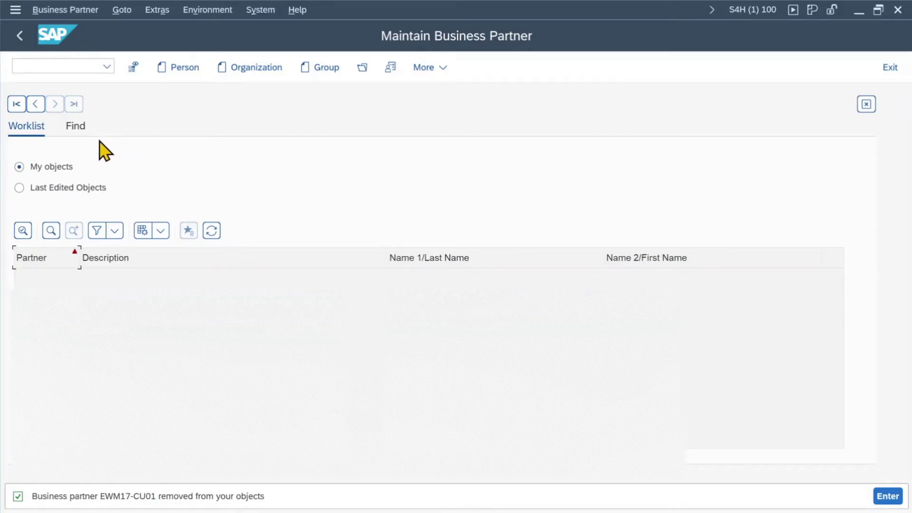
- From the Find tab, open the Open business partner prompt and its partner-number search help
click(81, 129)
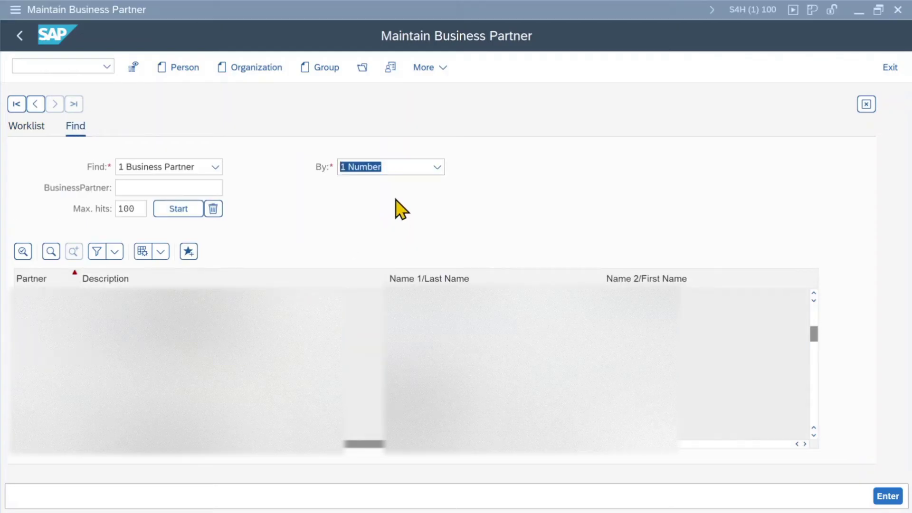
click(193, 188)
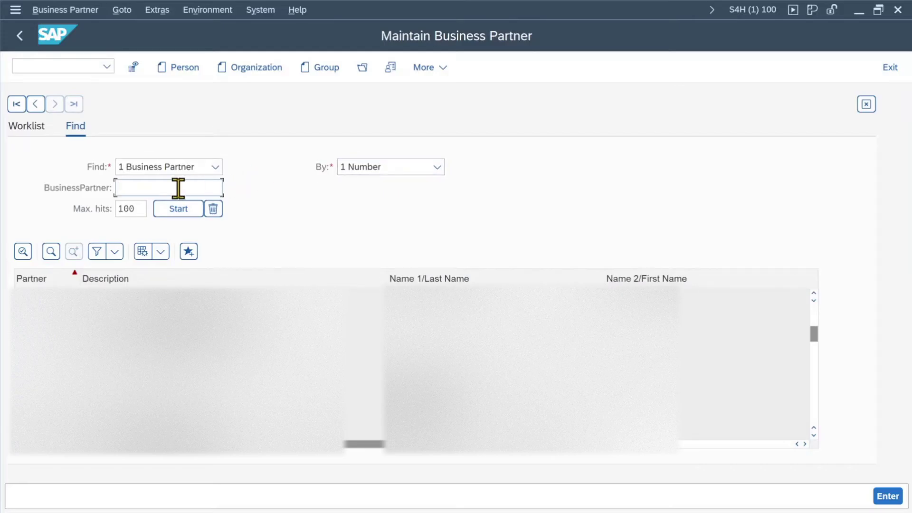
click(365, 69)
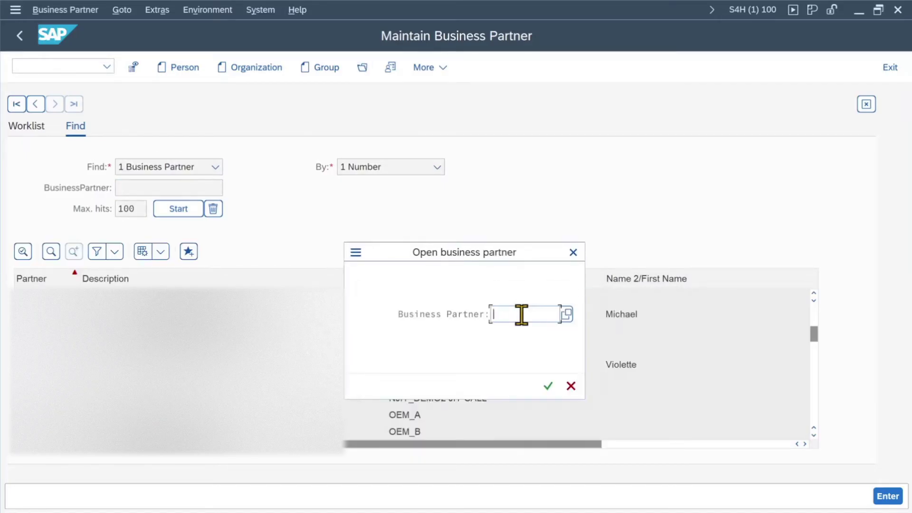
click(567, 314)
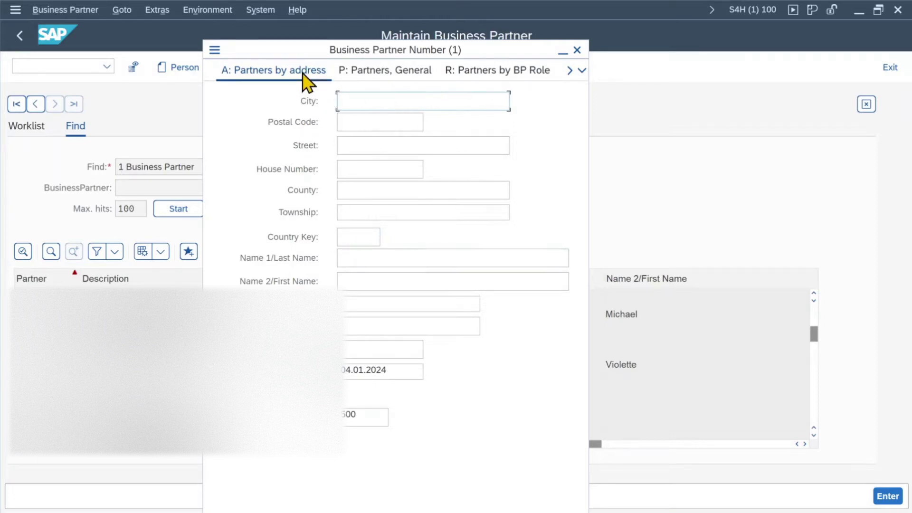
- Browse the general and BP role search variants, then choose Partners by Different Attributes
click(391, 74)
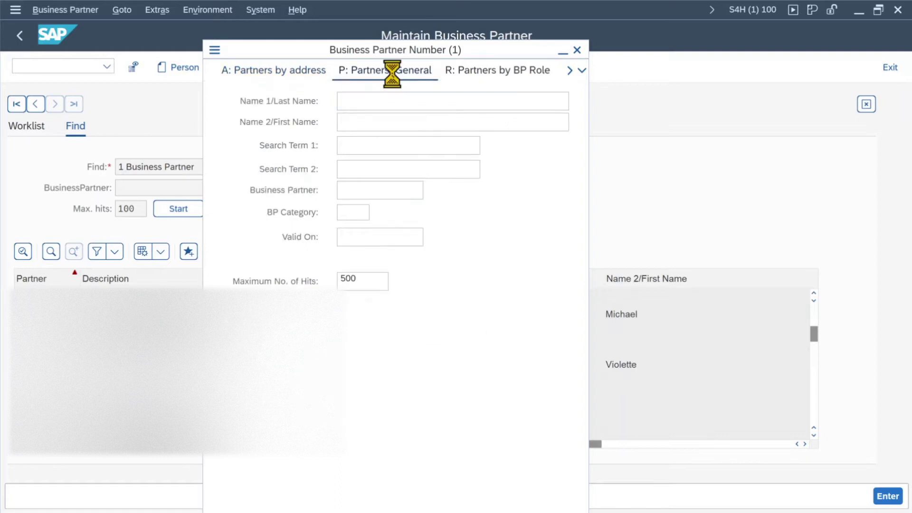
click(461, 75)
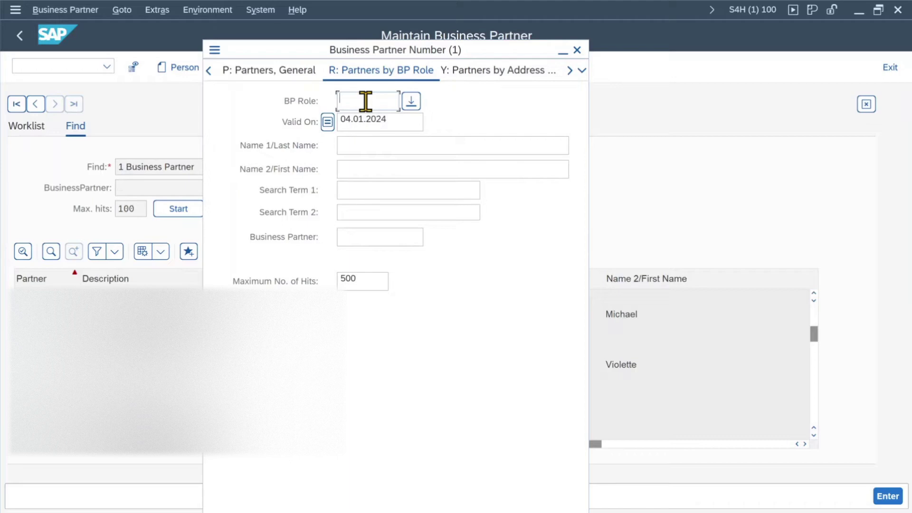
click(582, 71)
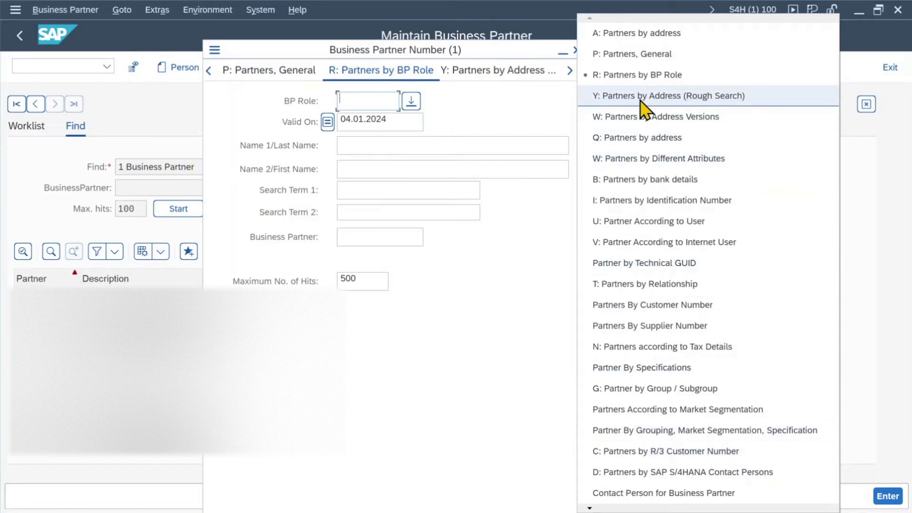
click(580, 72)
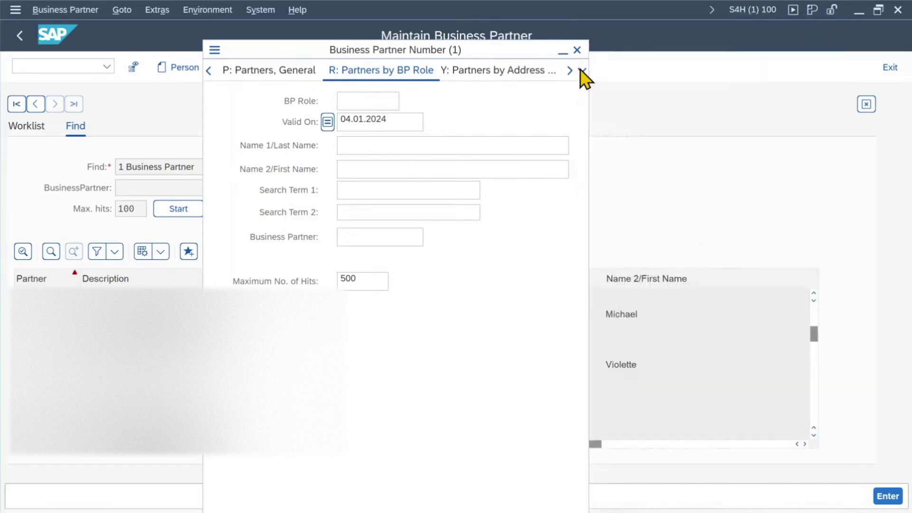
click(580, 72)
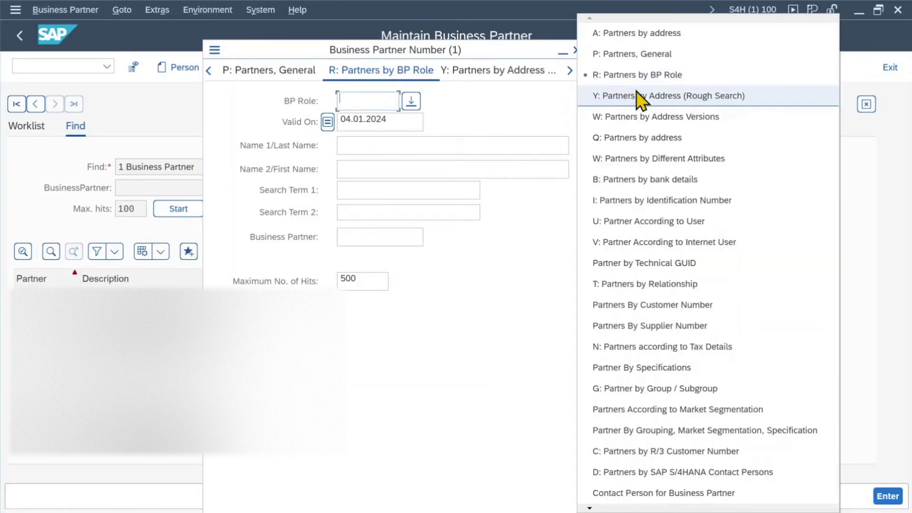
click(648, 162)
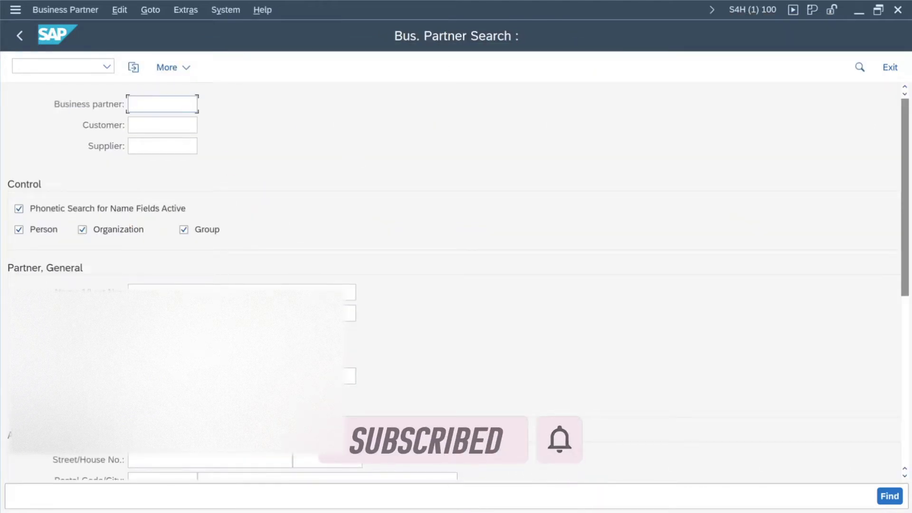
- Review the Partners by Different Attributes form, go back, and reopen the partner-number search help
scroll(451, 280, down, 2)
scroll(452, 280, up, 2)
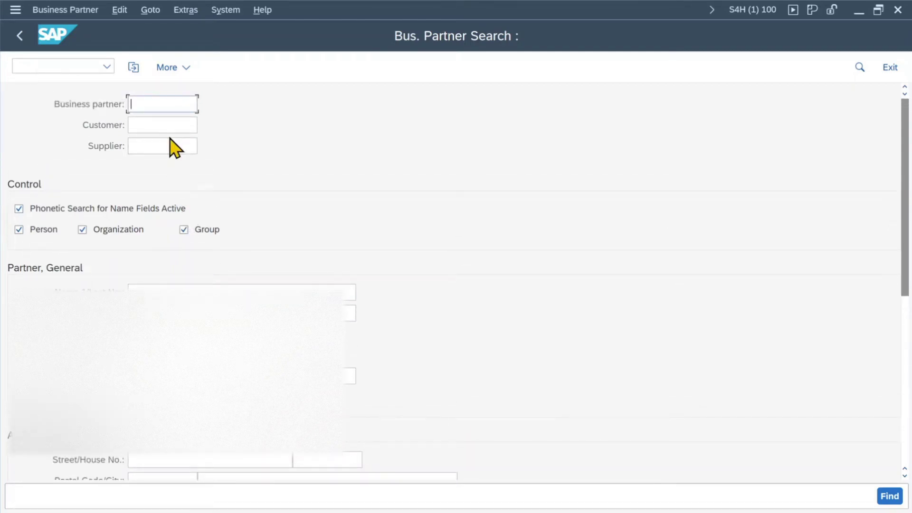
click(21, 40)
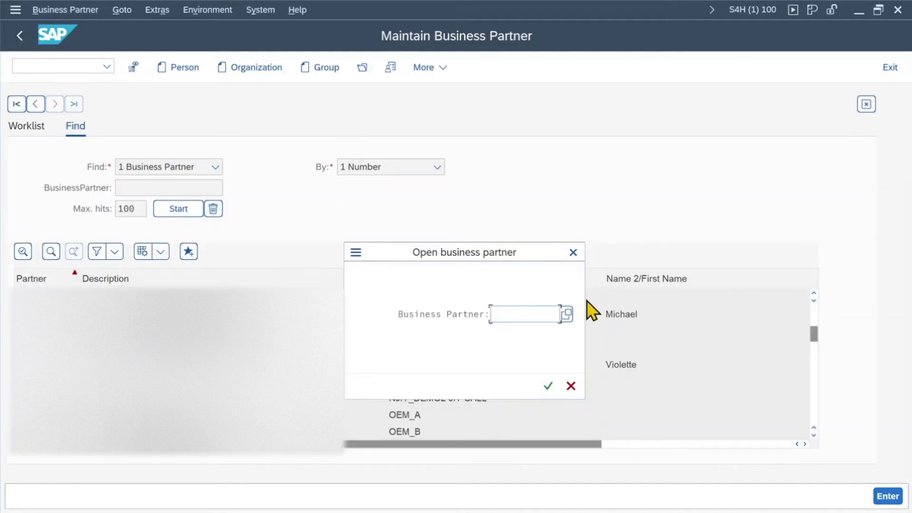
click(567, 314)
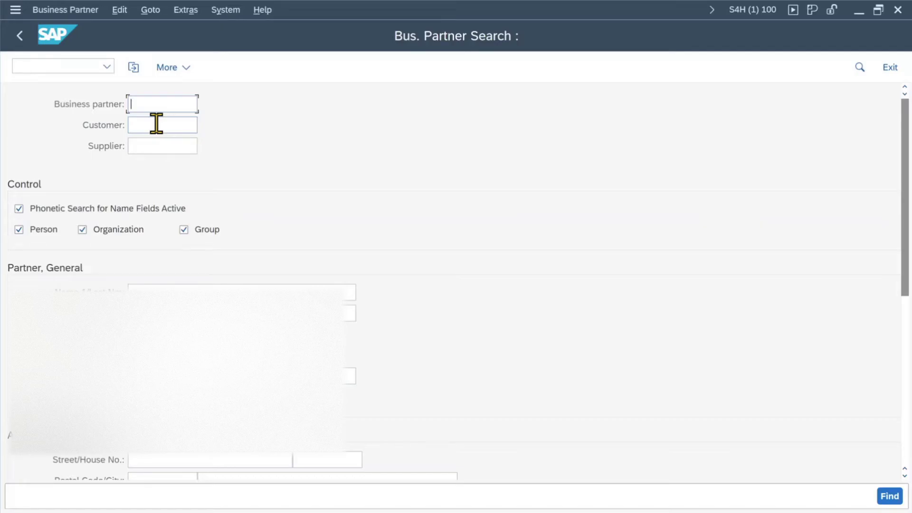
- Switch to the address search variant, then close the number search help and Open business partner popup
click(135, 70)
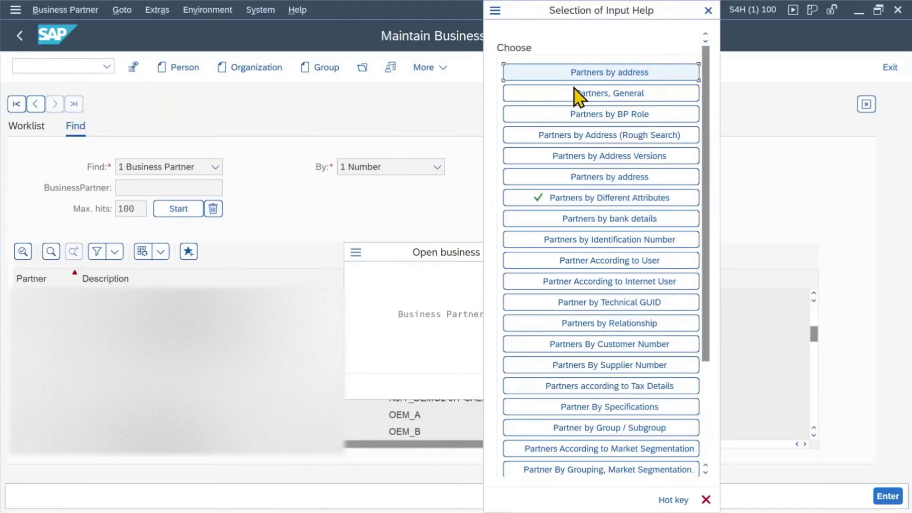
click(582, 73)
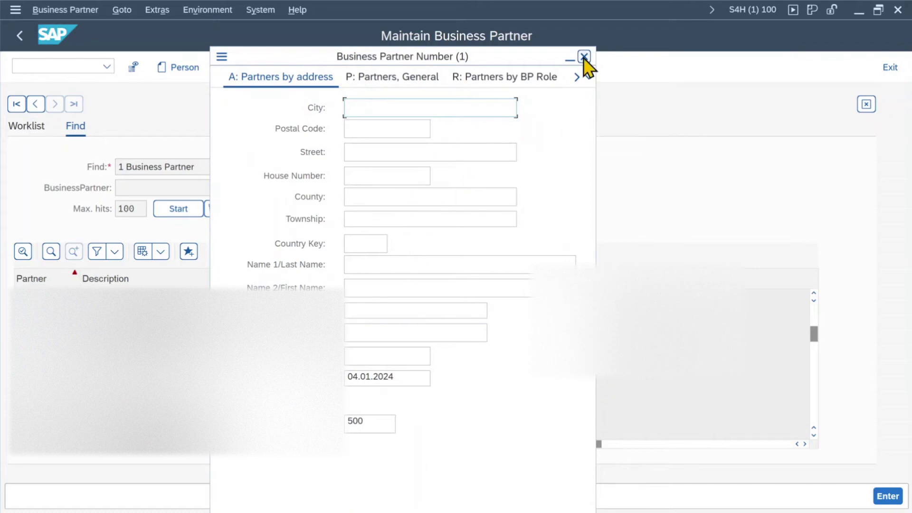
click(584, 57)
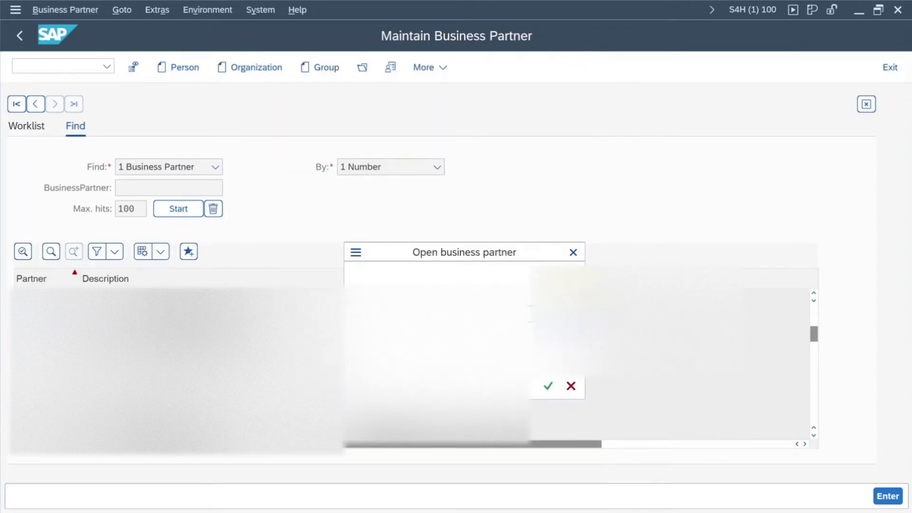
click(573, 252)
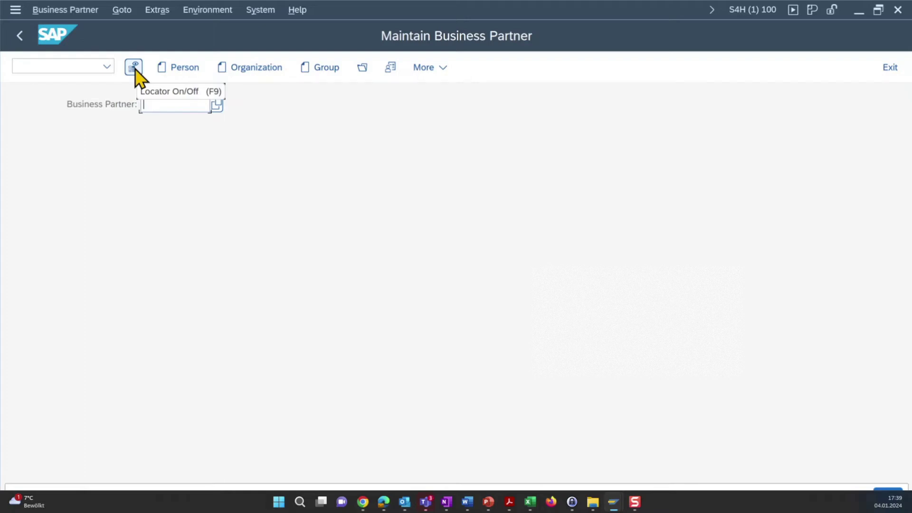
- Toggle the locator on, off and on again, then open partner OEM_A from the results
click(135, 70)
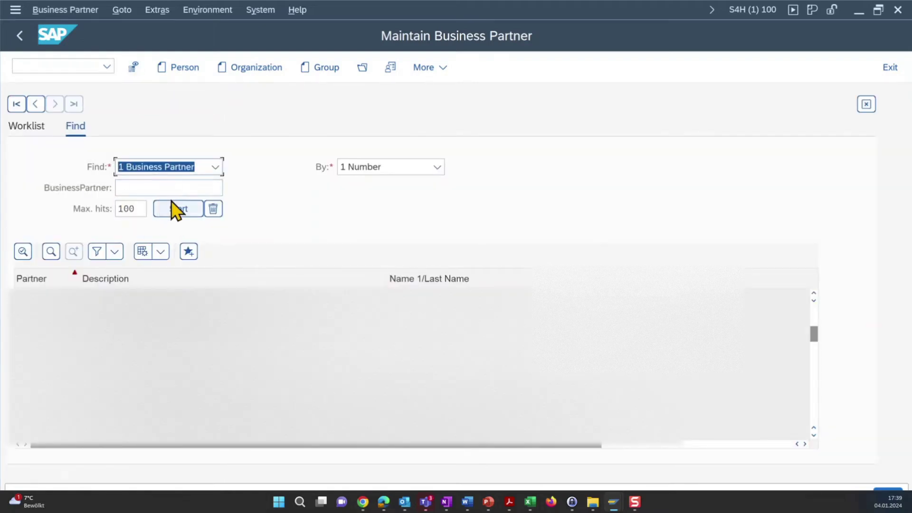
click(135, 69)
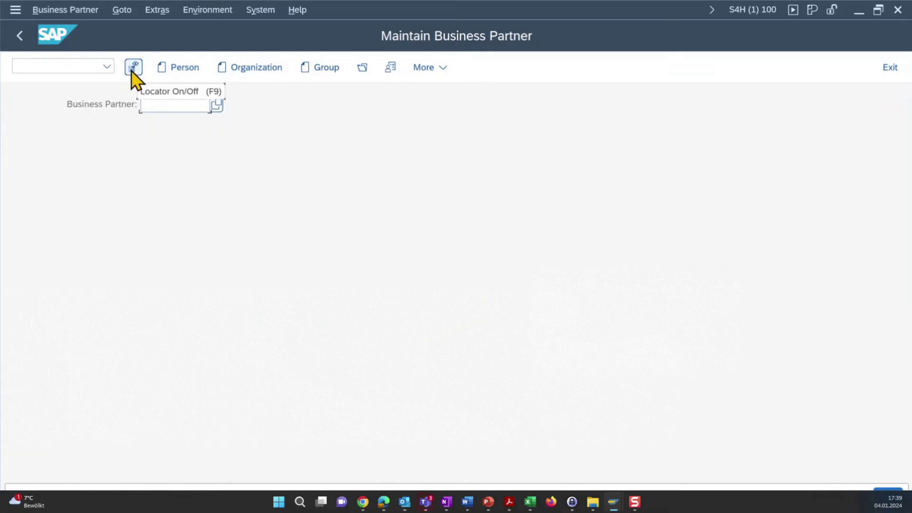
click(134, 69)
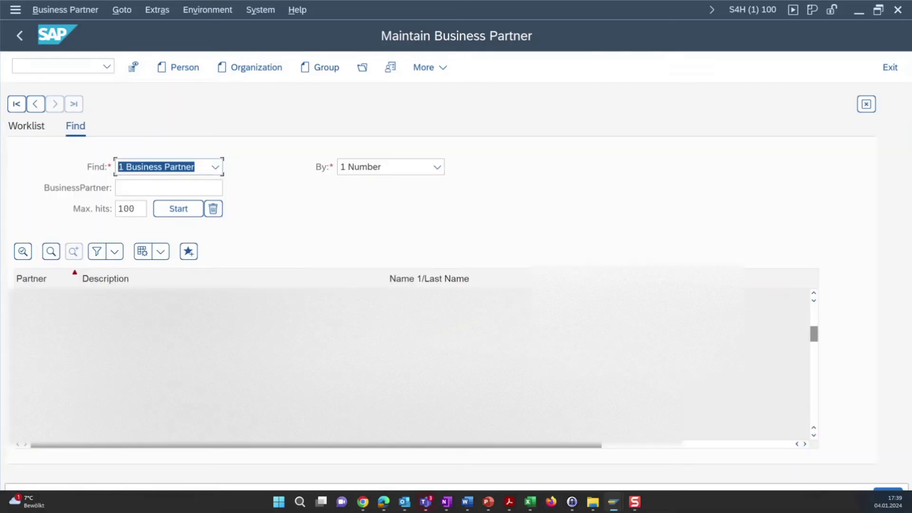
double_click(45, 415)
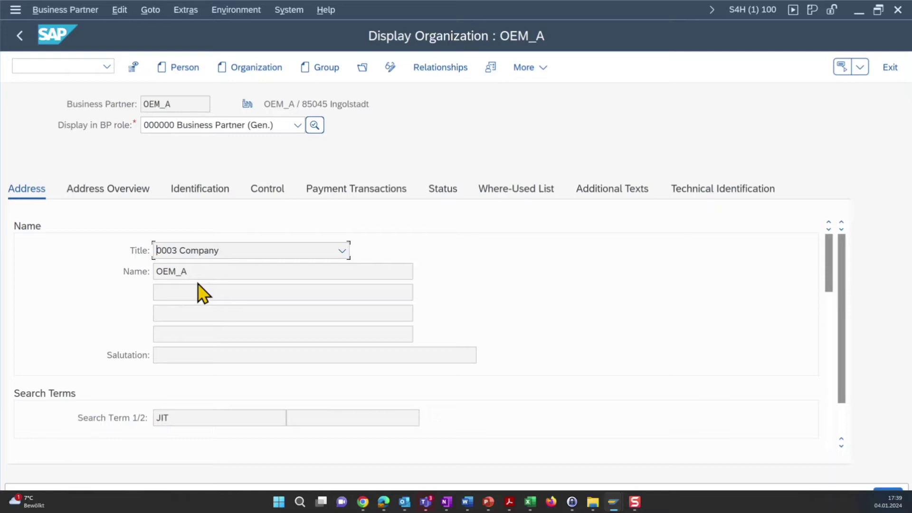
- Show a narrowed locator beside OEM_A's address details and bring up the business partner Settings
click(134, 68)
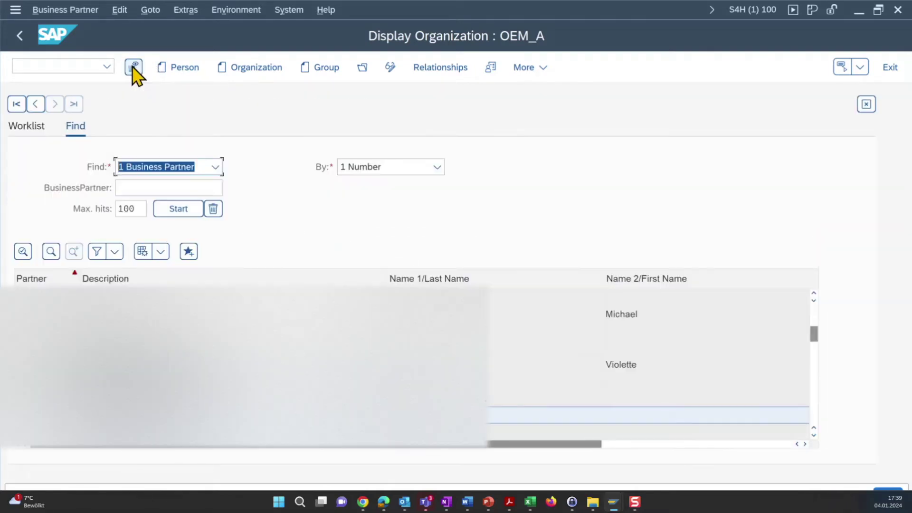
click(35, 105)
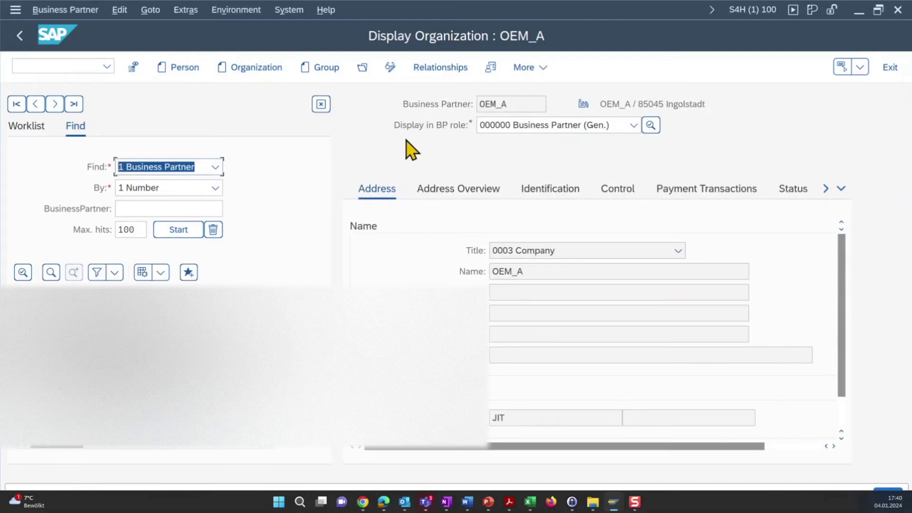
click(491, 67)
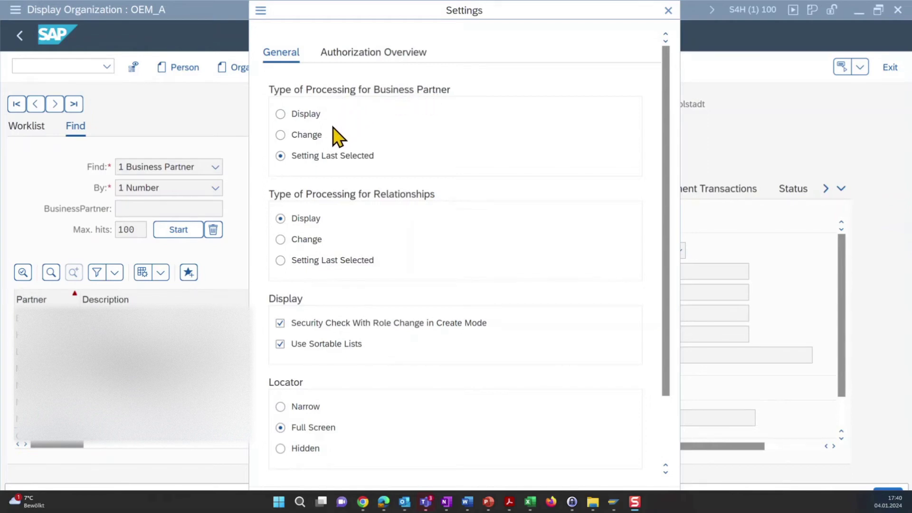
- Set the business partner processing type to Display in the Settings dialog
click(311, 117)
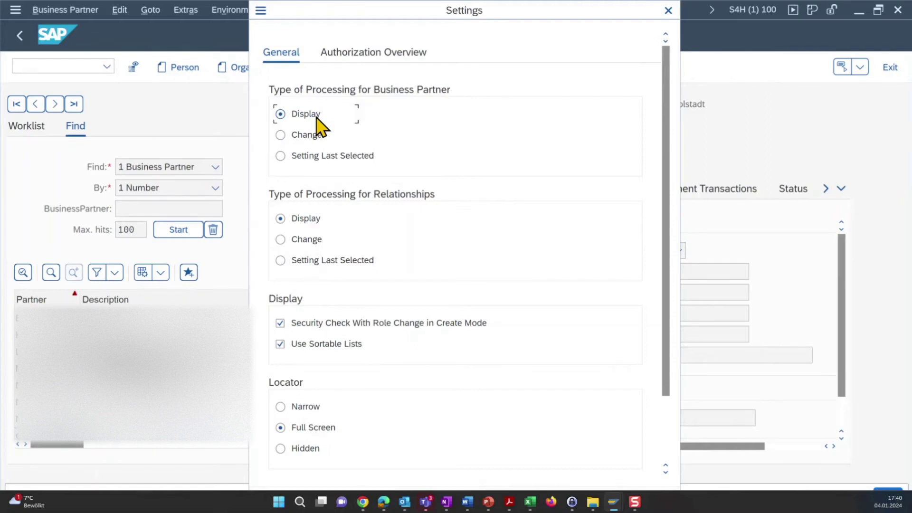
scroll(397, 281, down, 1)
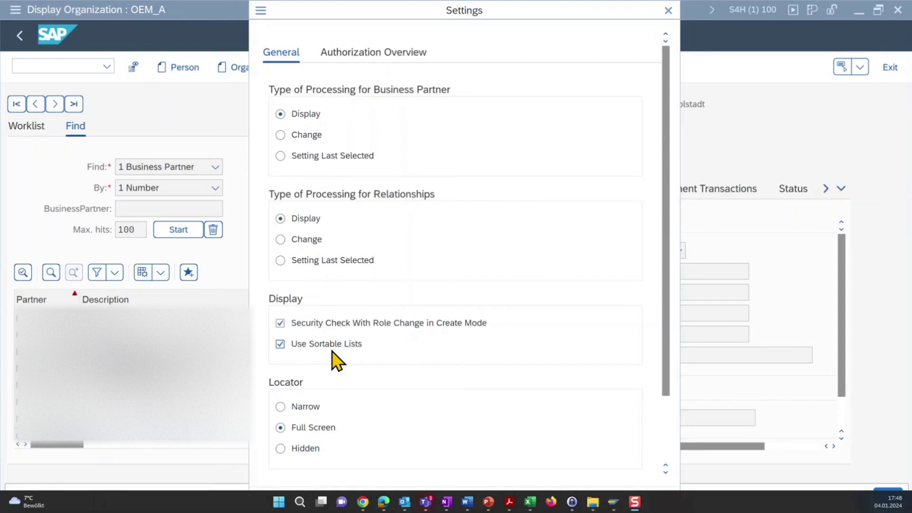
- Switch the Locator layout option from Full Screen to Narrow in the business partner Settings
scroll(431, 409, down, 3)
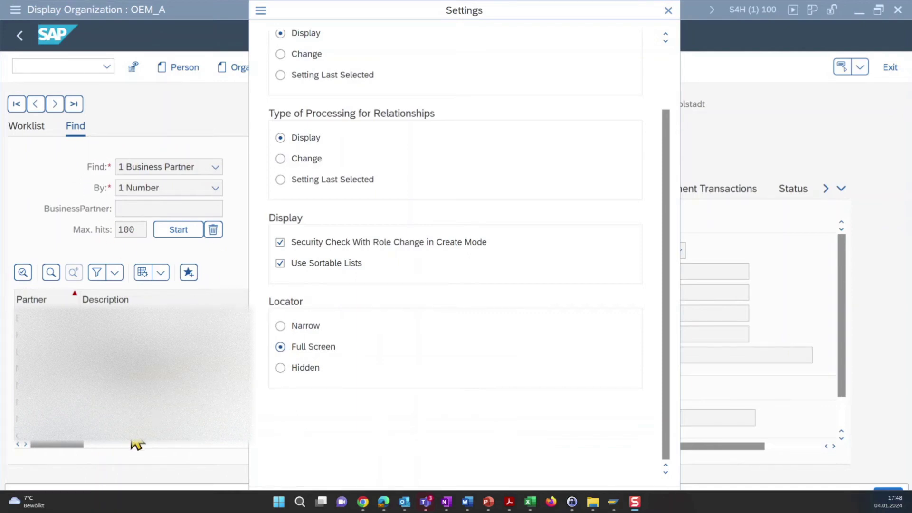
click(295, 327)
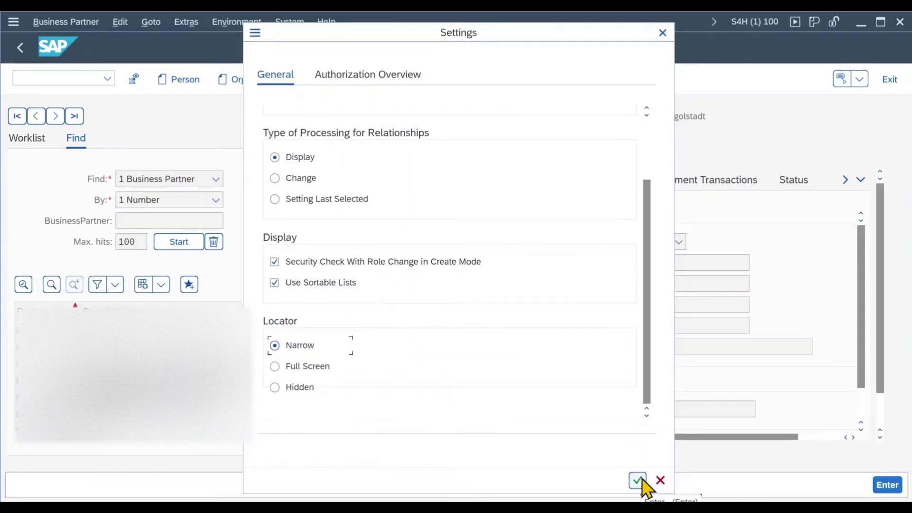
- Apply the Narrow locator, then switch back to Full Screen and restart BP with /n
click(638, 480)
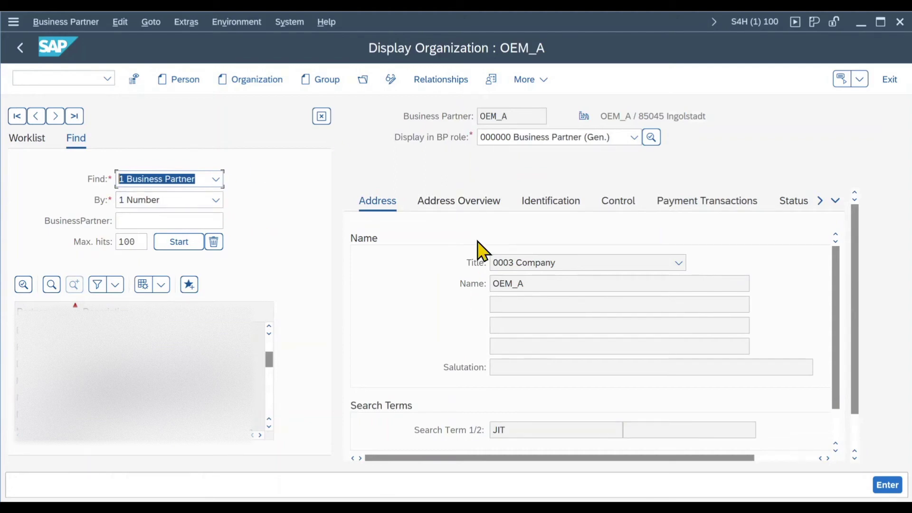
click(491, 79)
click(328, 399)
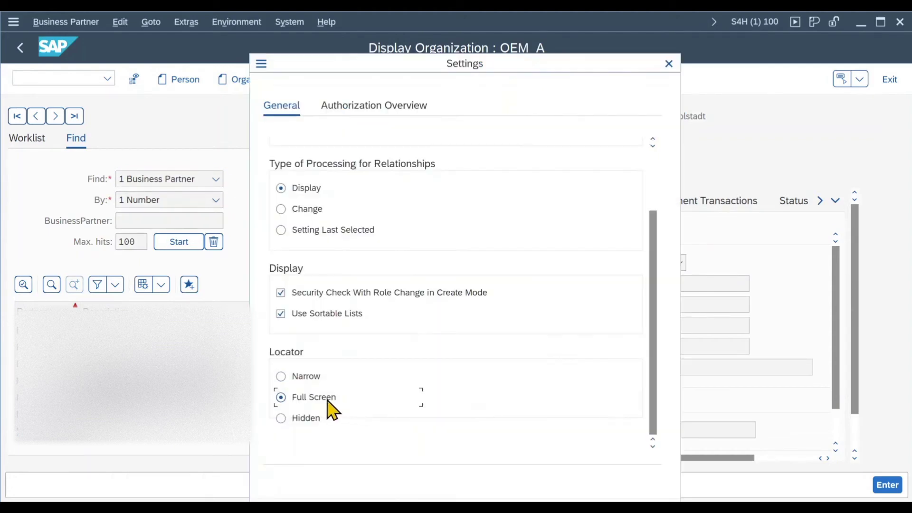
key(Return)
text(/nbp)
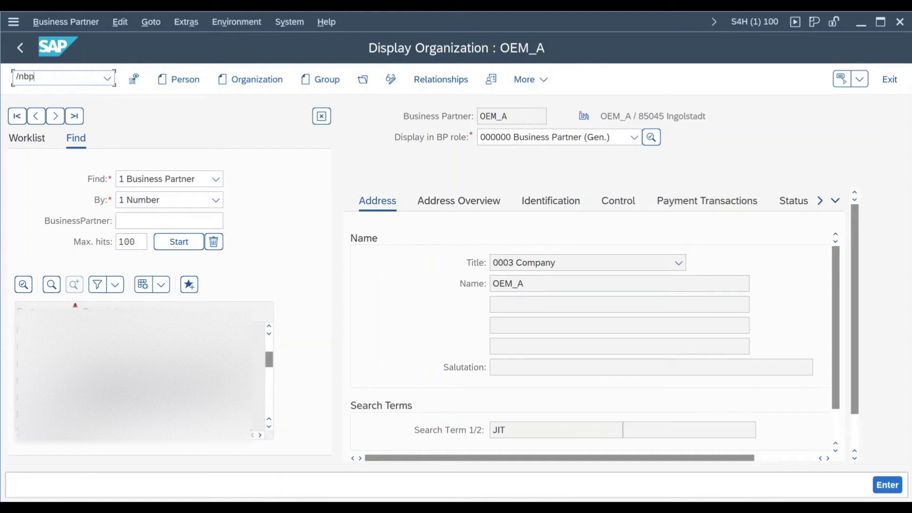
key(Return)
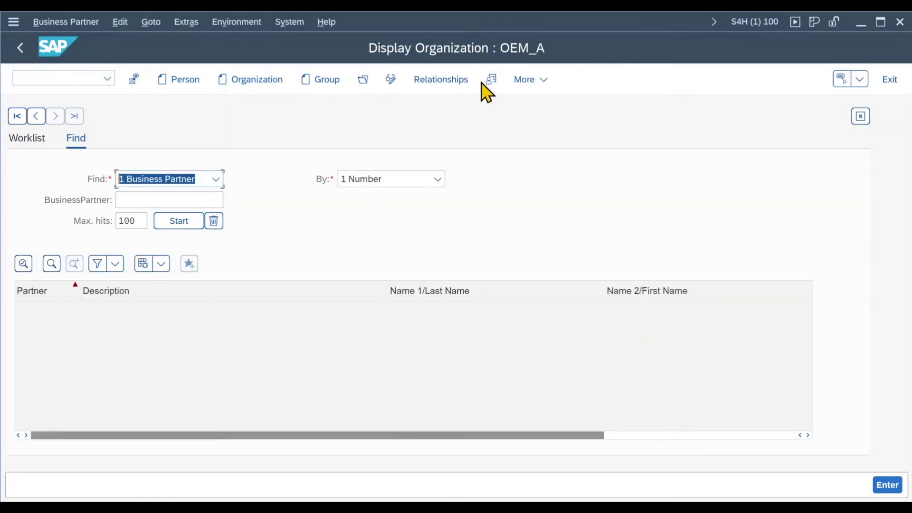
- Reopen and close Settings unchanged, then restart with /n to show OEM_A without the locator
click(492, 82)
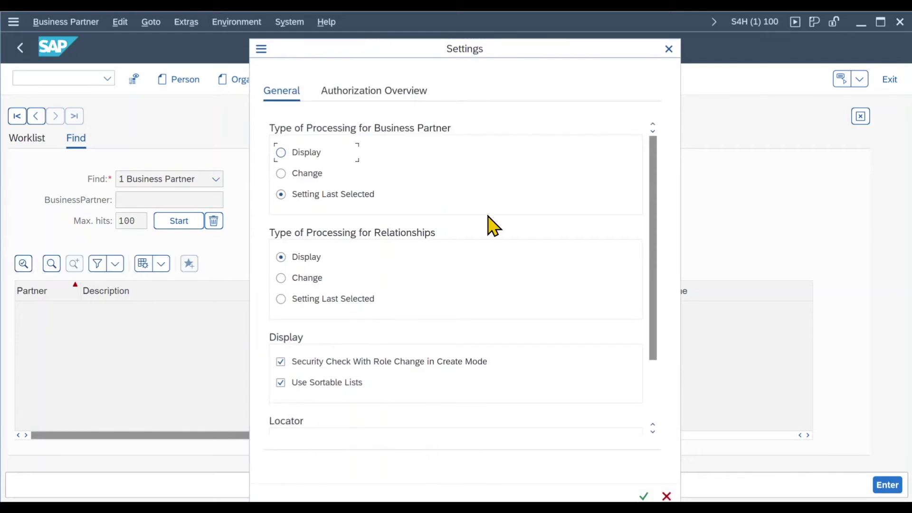
scroll(475, 285, down, 3)
key(Return)
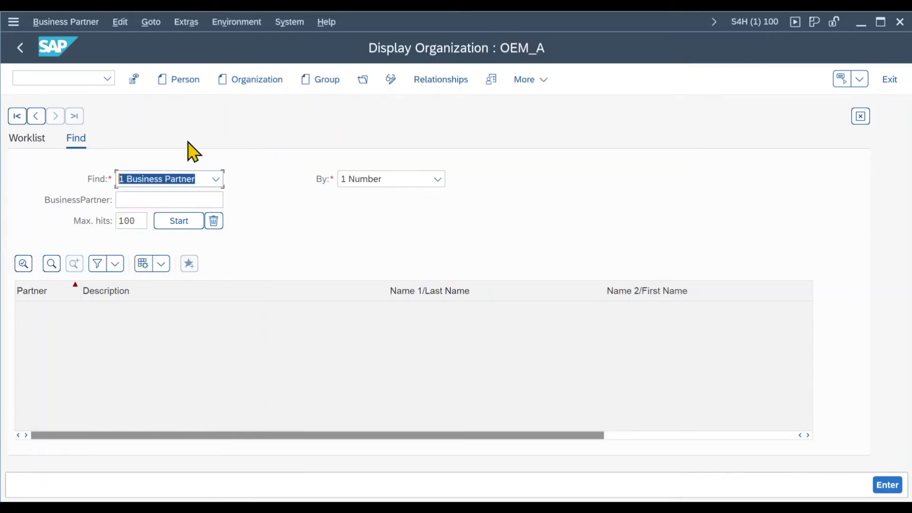
click(42, 79)
text(/n)
key(Return)
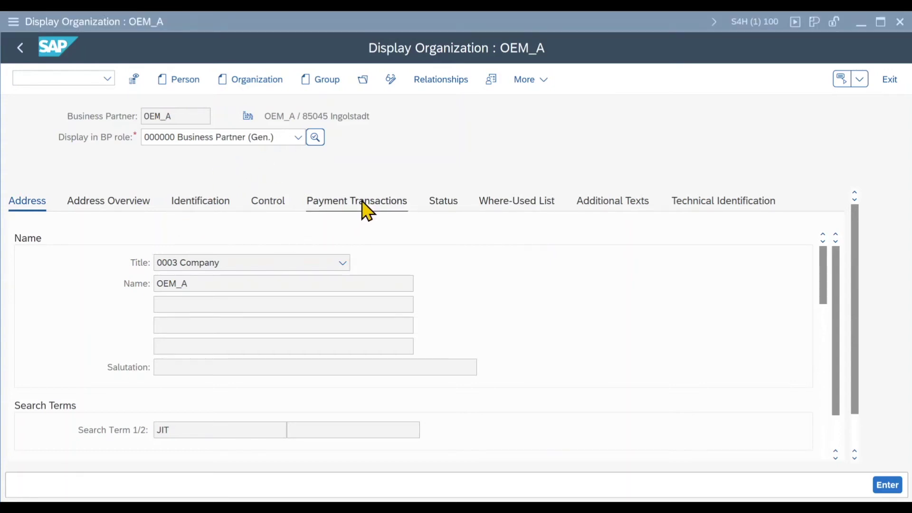
- Switch OEM_A to change mode, append 'B' to rename it OEM_A_B, and save
click(392, 78)
click(211, 280)
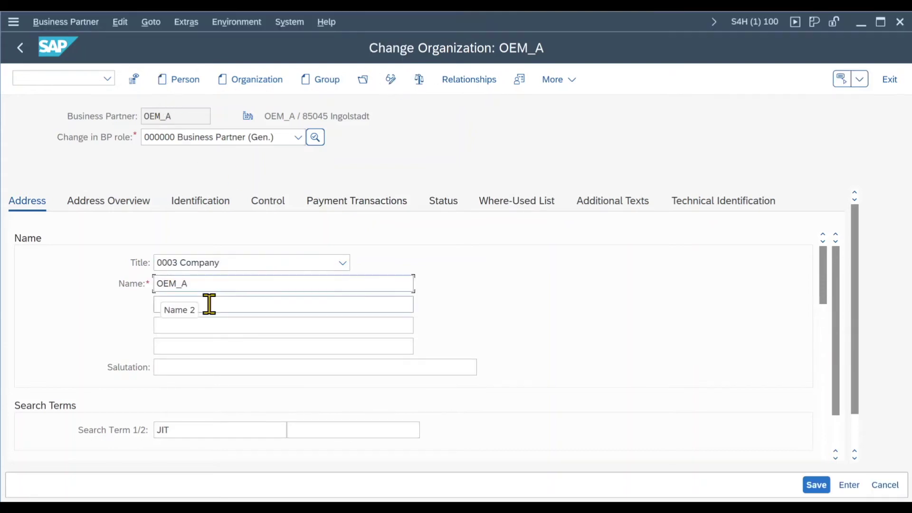
text(B)
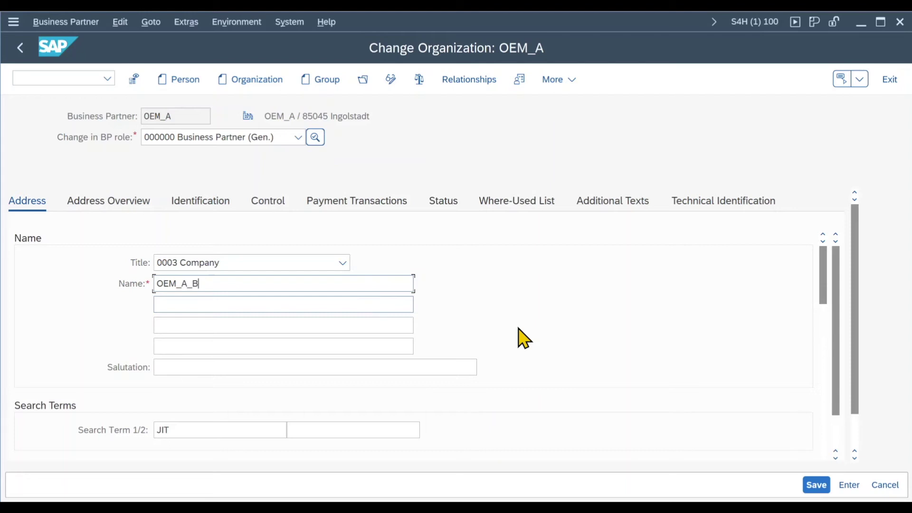
click(815, 484)
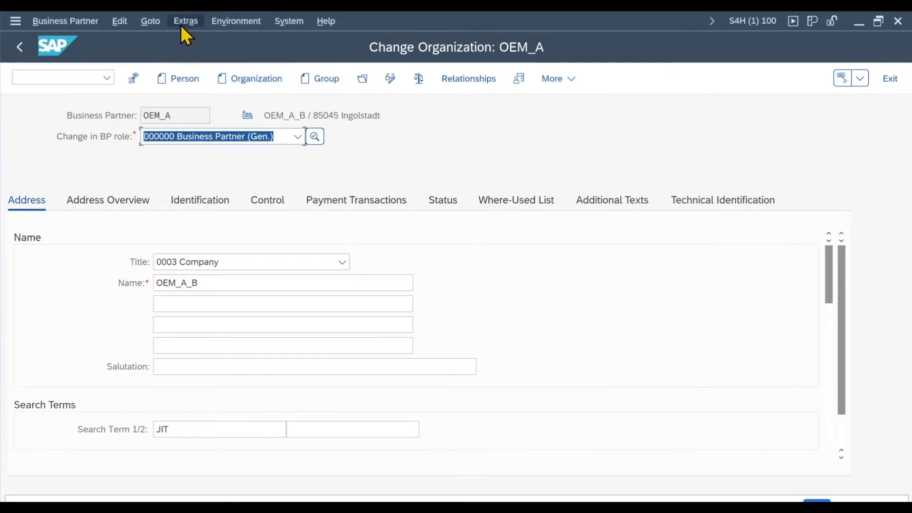
click(185, 23)
mouse_move(193, 126)
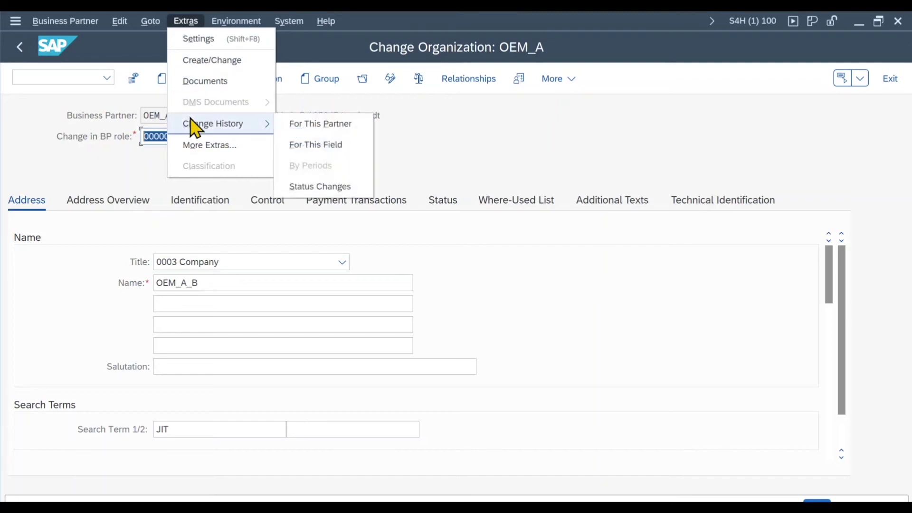
click(316, 124)
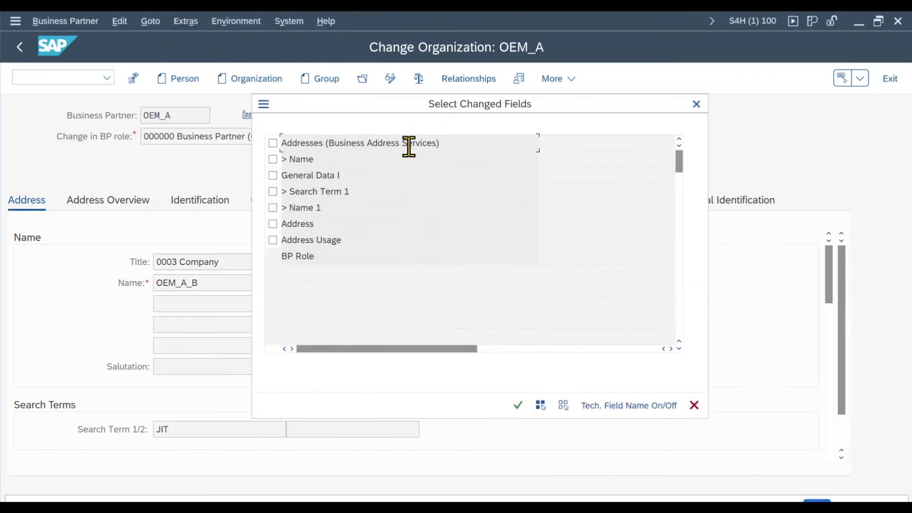
click(539, 409)
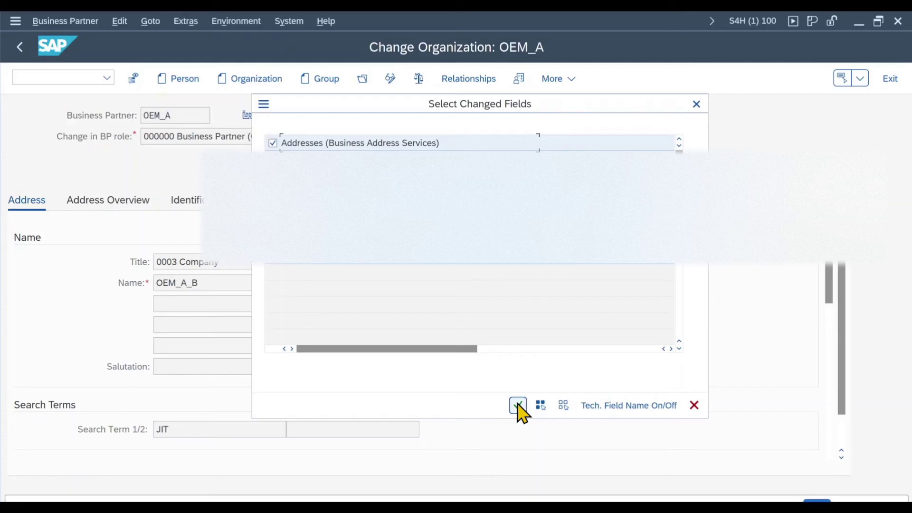
click(519, 408)
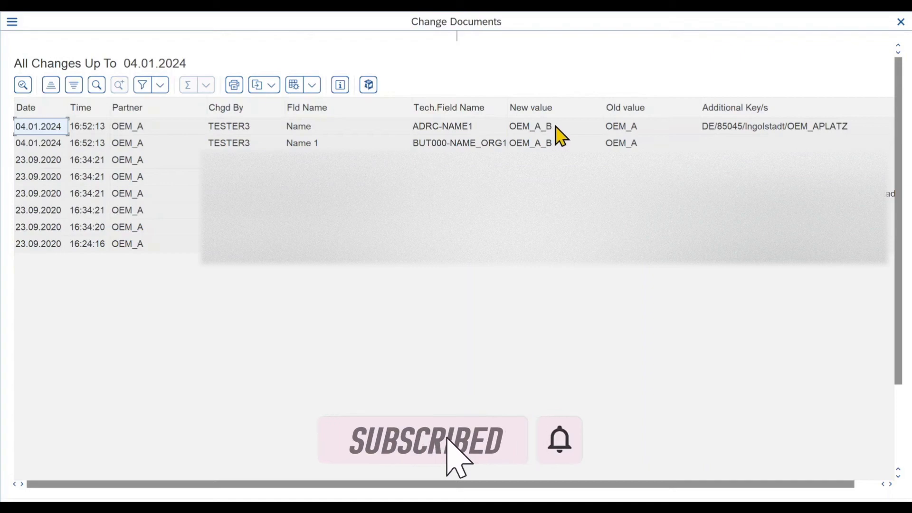
click(900, 21)
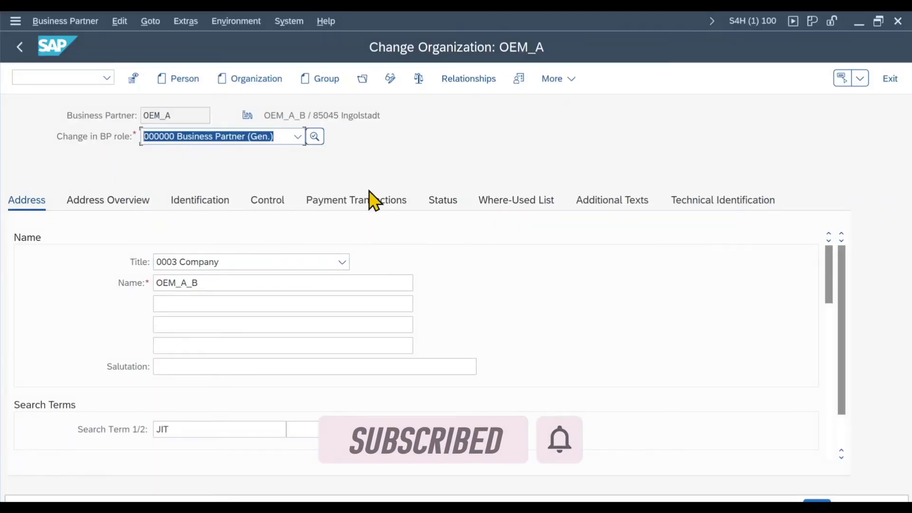
click(210, 283)
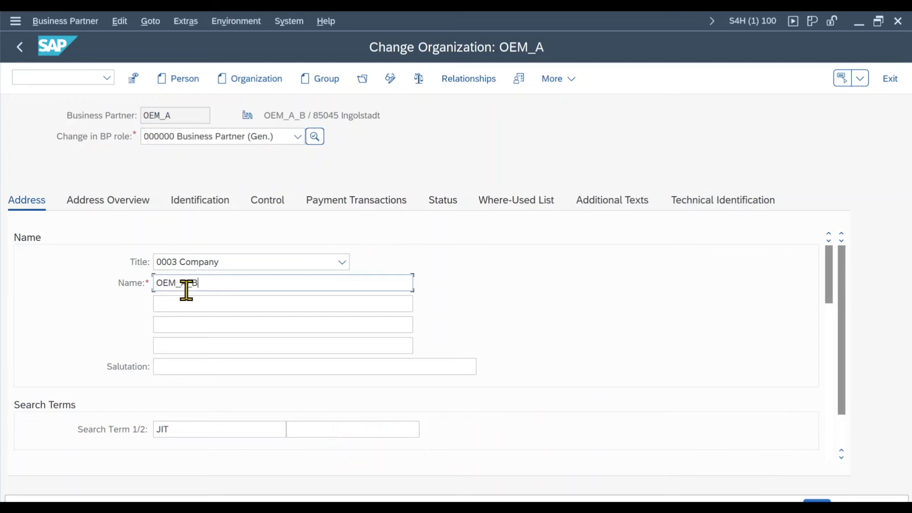
click(183, 20)
mouse_move(222, 125)
click(323, 147)
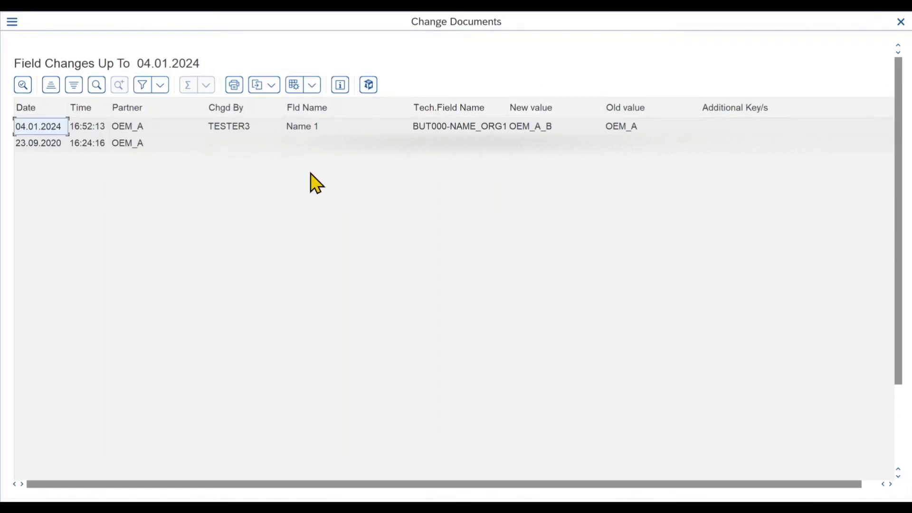
click(900, 21)
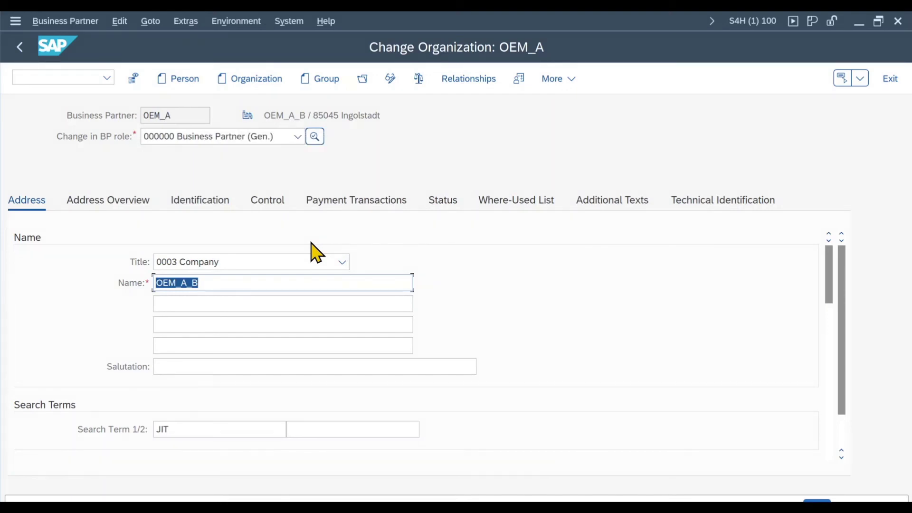
click(186, 22)
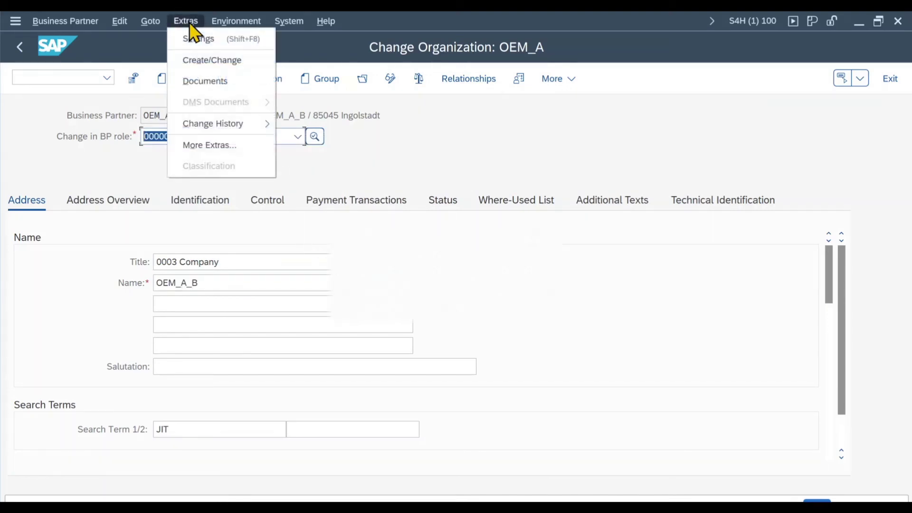
click(196, 60)
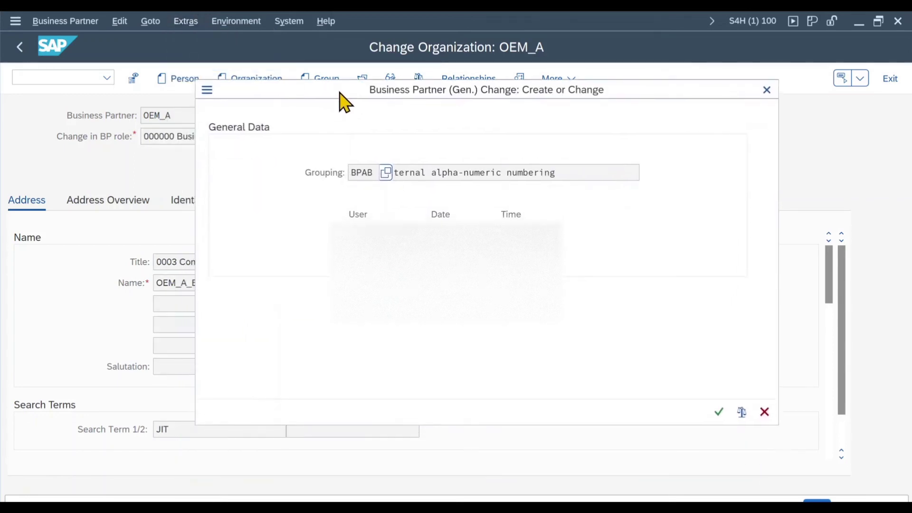
drag(375, 173, 338, 171)
key(Return)
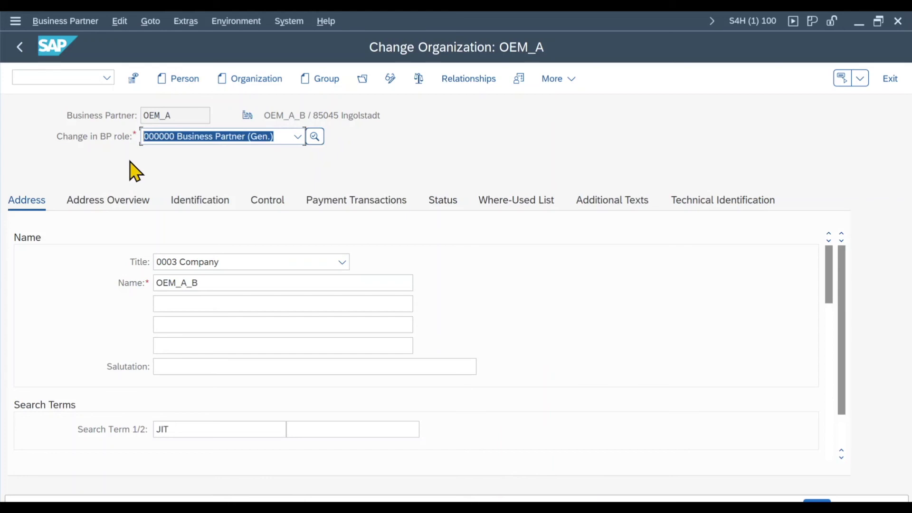
- Display the partner's history as of 03.01.2024 via Business Partner > Display History
click(86, 22)
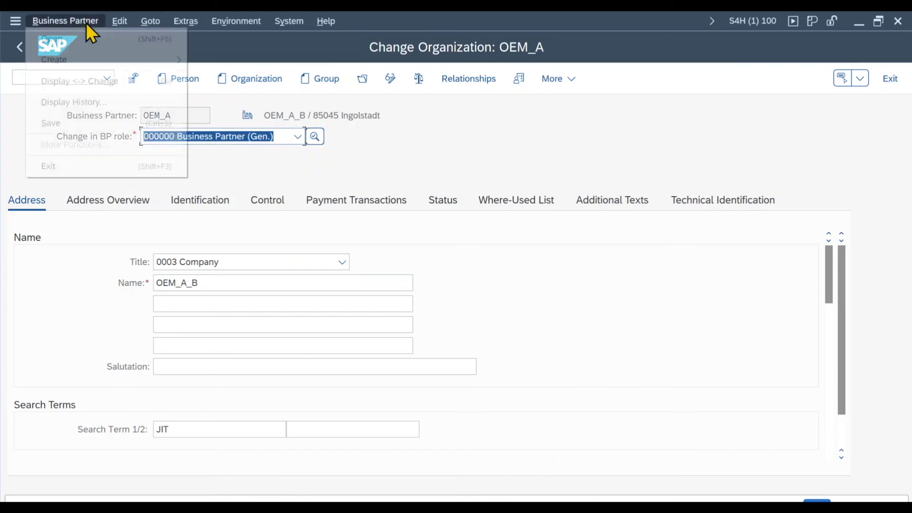
click(94, 108)
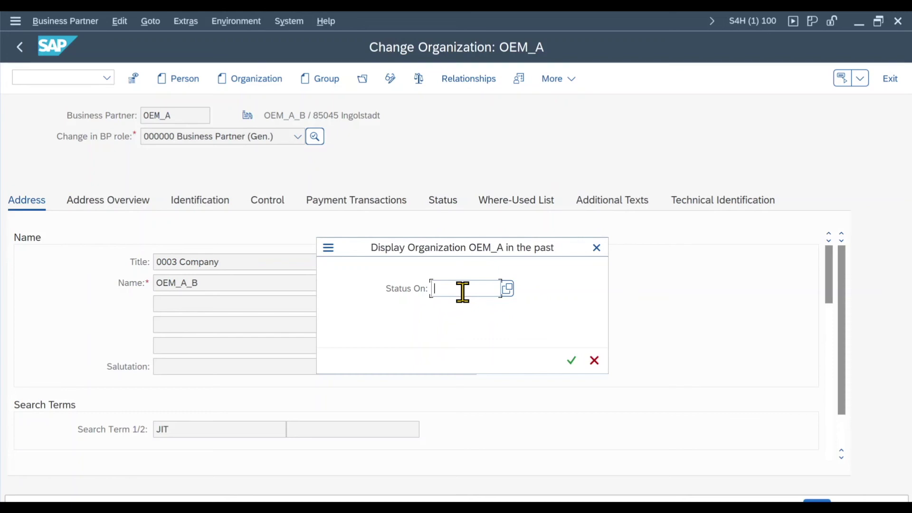
text(03.01.202)
text(4)
key(Return)
- Highlight the earlier name OEM_A and the date 03.01.2024, then leave the historical view
drag(197, 282, 144, 291)
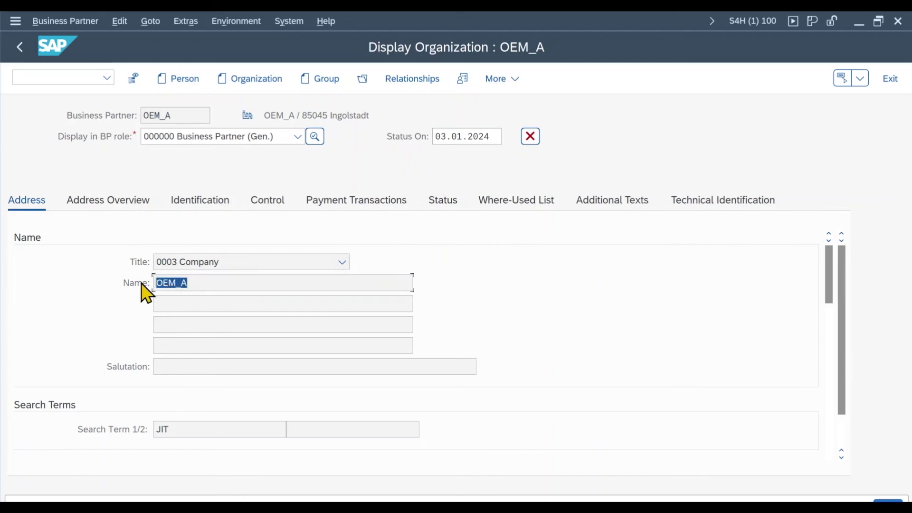
click(238, 284)
drag(487, 137, 428, 141)
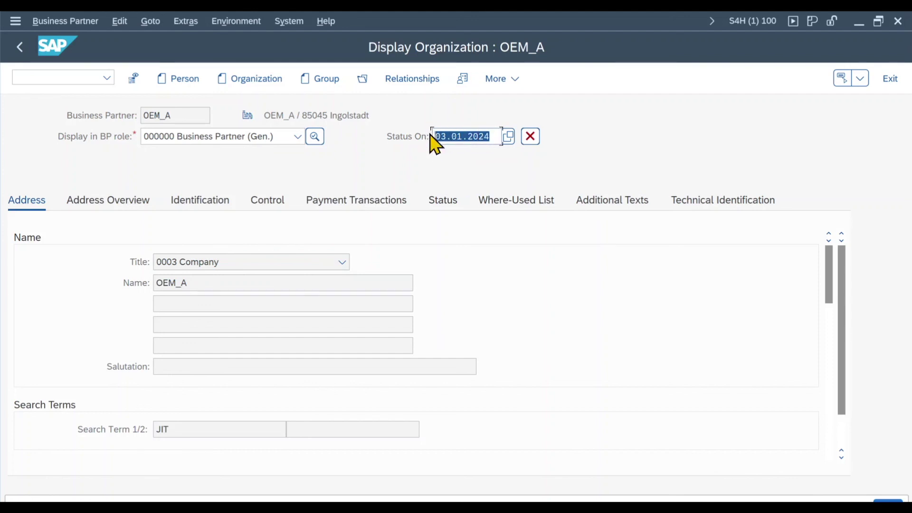
click(531, 136)
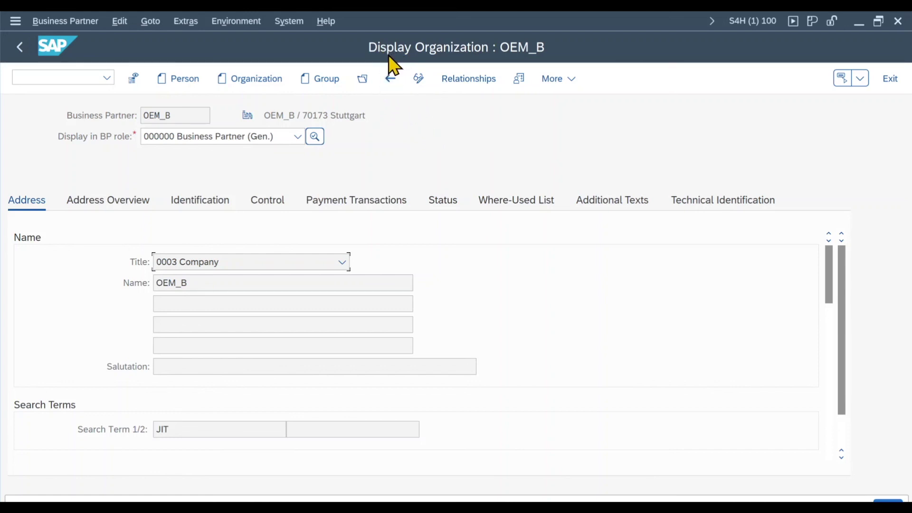
- Compare OEM_B's BP role list in display mode (assigned roles only) with change mode (all roles)
click(296, 137)
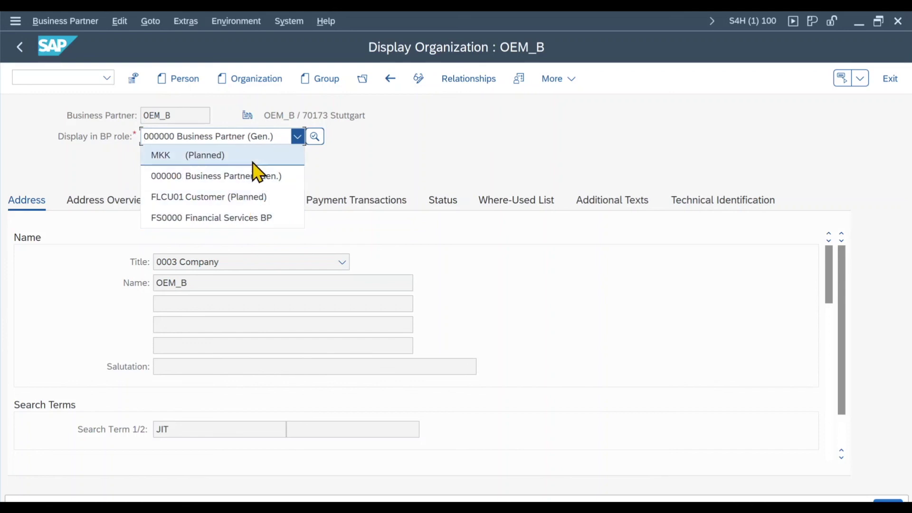
click(418, 78)
click(298, 136)
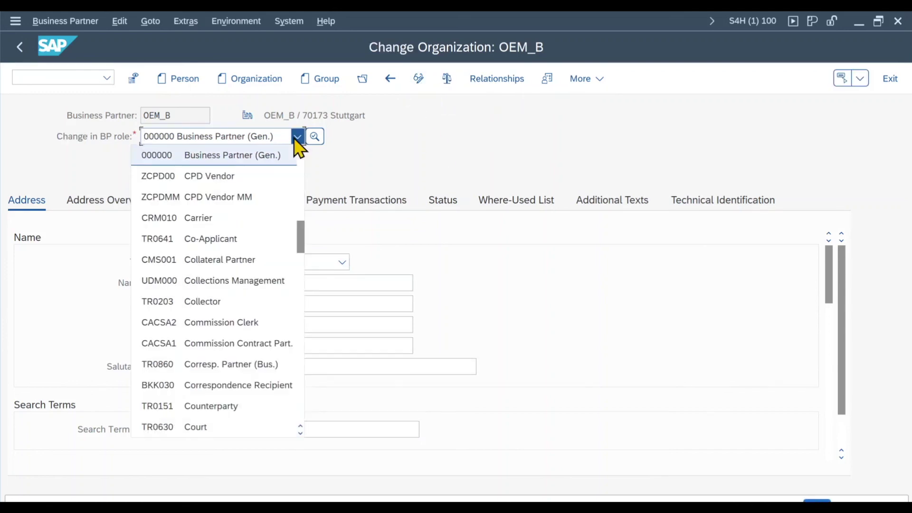
scroll(247, 340, down, 3)
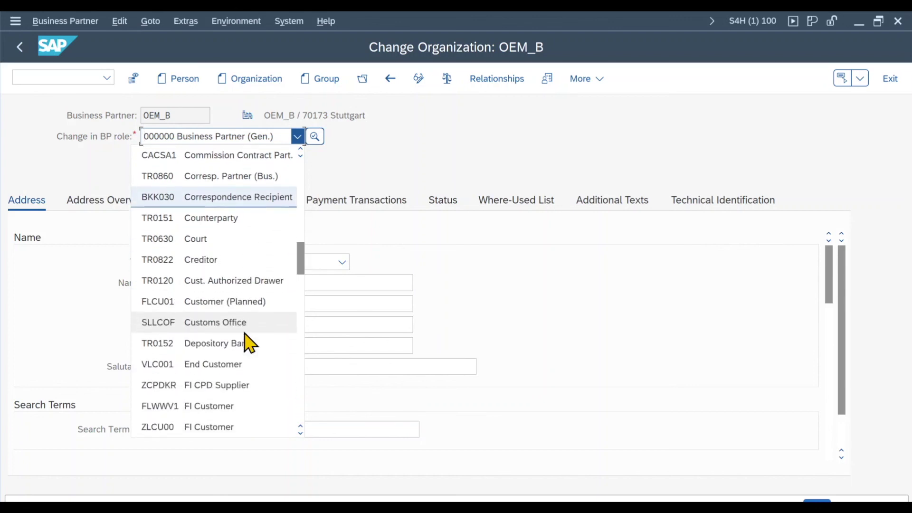
click(421, 80)
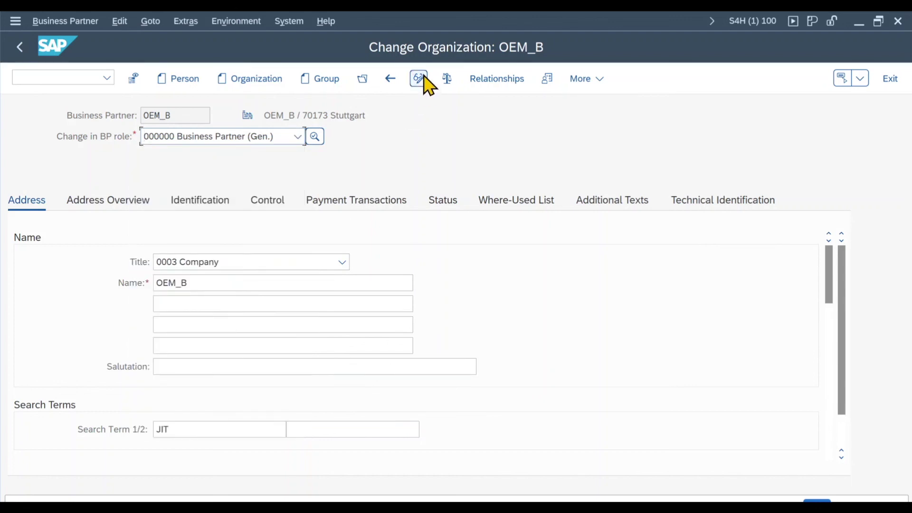
click(298, 136)
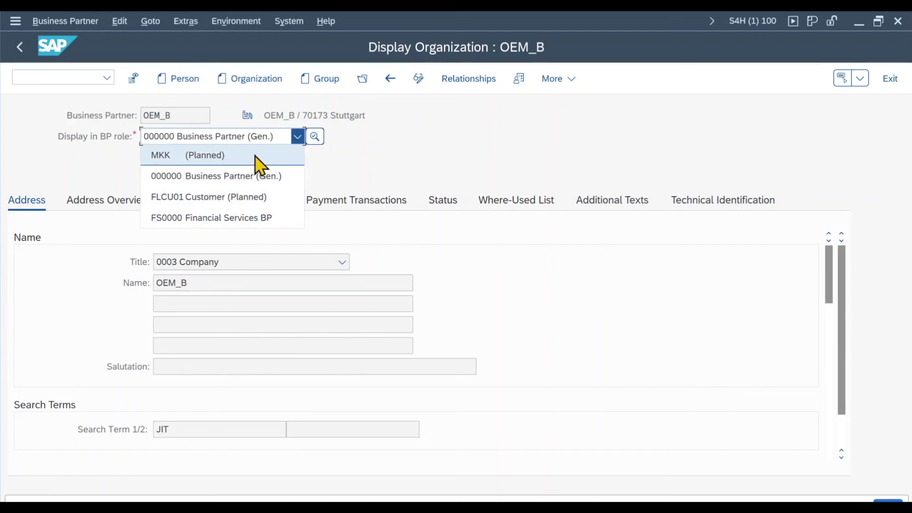
click(494, 155)
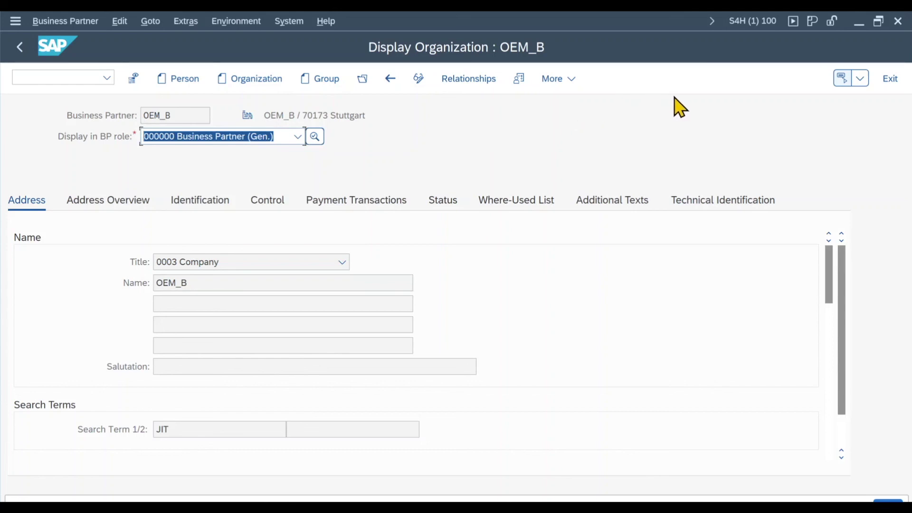
- Show OEM_B's Services for Object menu with its Workflow options
click(860, 78)
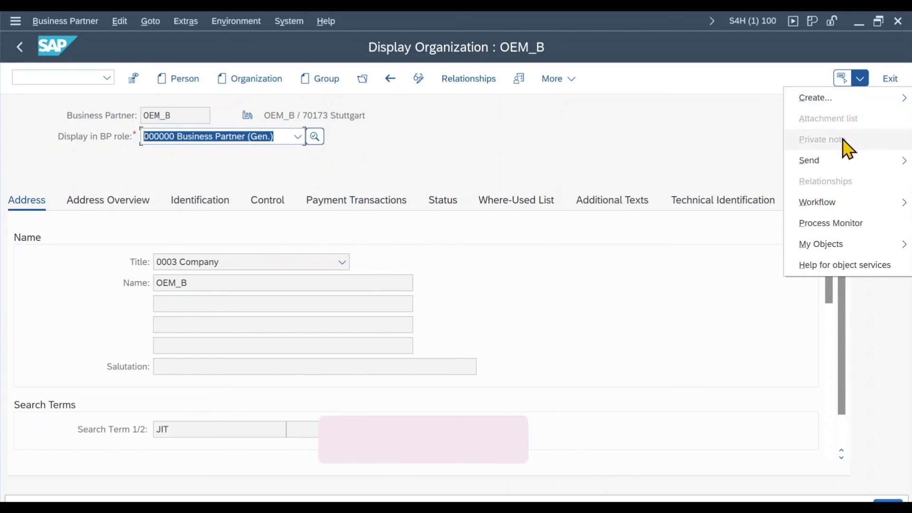
mouse_move(831, 200)
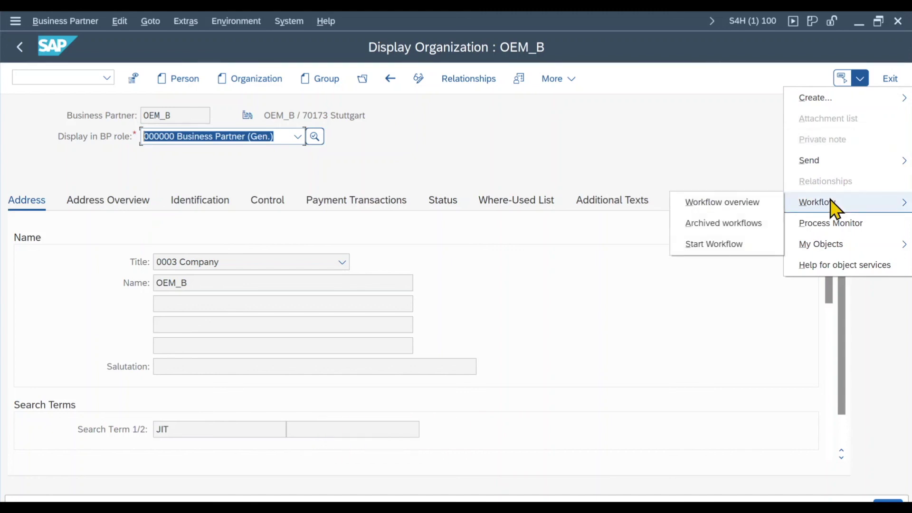